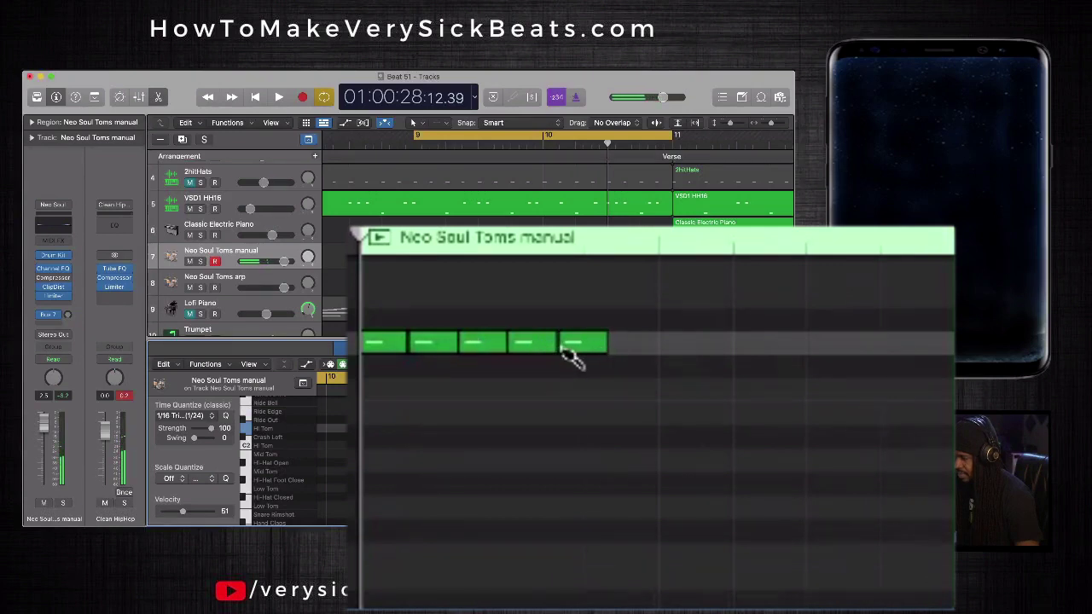
Pencil in the mid tom notes that continue the fill below the hi tom run.
{"action": "mouse_move", "coordinate": [562, 354]}
{"action": "left_mouse_down"}
{"action": "mouse_move", "coordinate": [577, 378]}
{"action": "mouse_move", "coordinate": [577, 349]}
{"action": "left_mouse_up"}
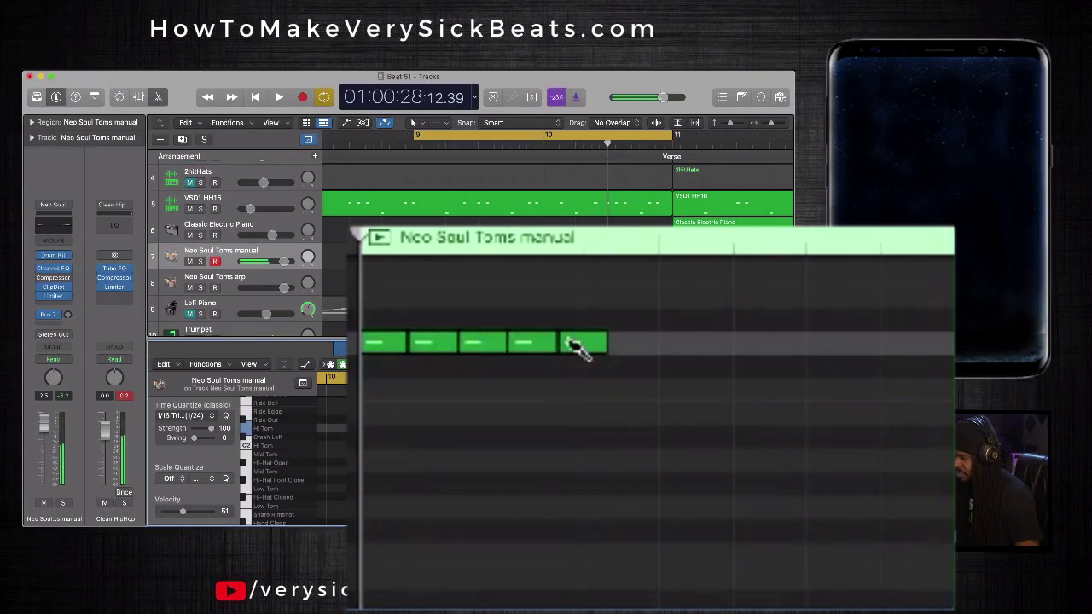
{"action": "left_click", "coordinate": [602, 392]}
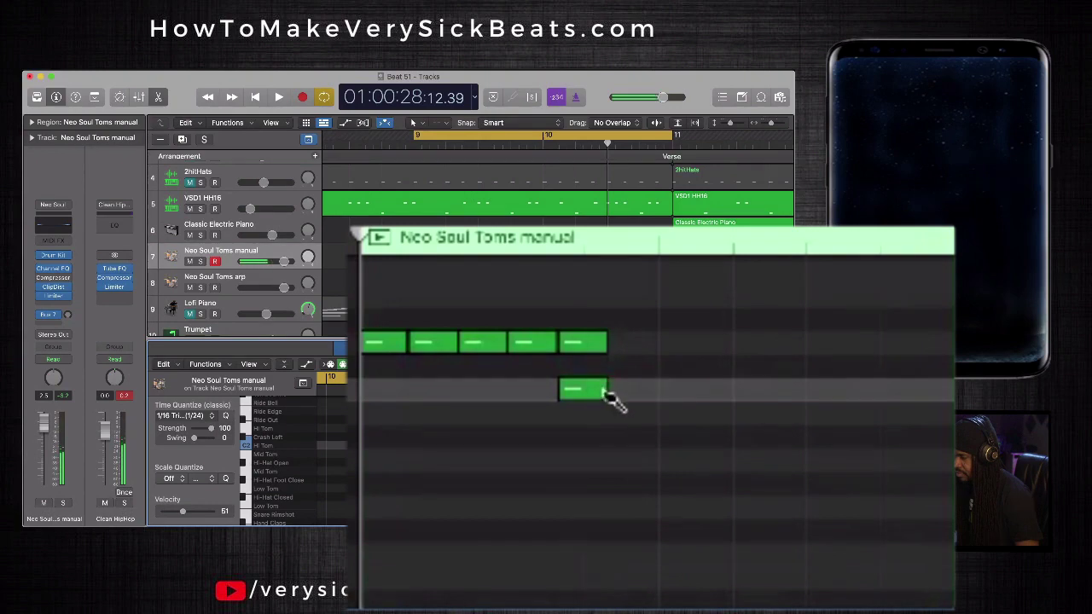
{"action": "left_click_drag", "start_coordinate": [597, 393], "coordinate": [695, 395]}
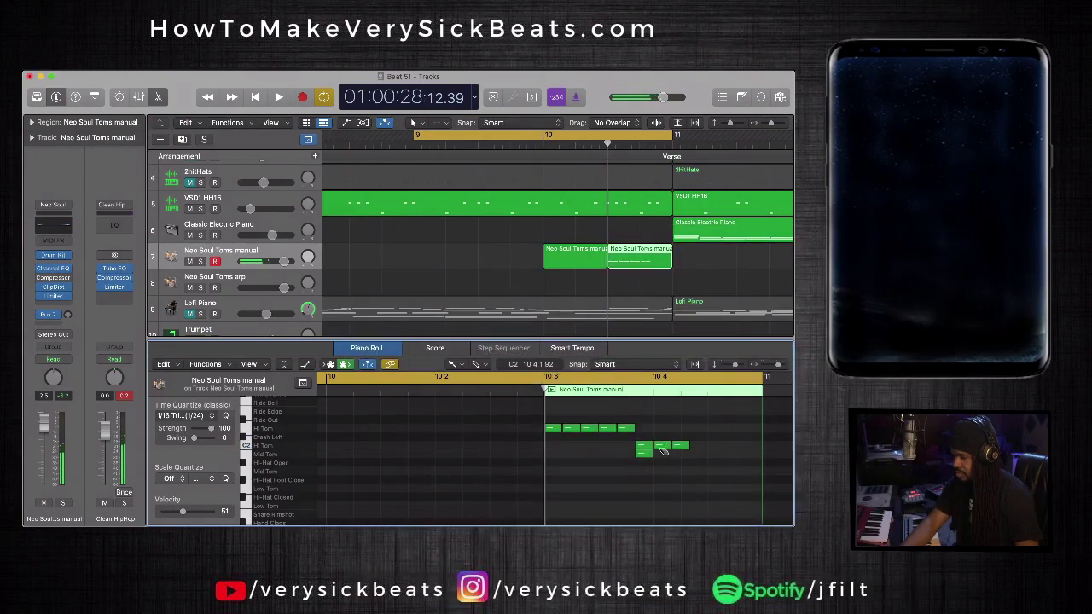
{"action": "left_click", "coordinate": [638, 455]}
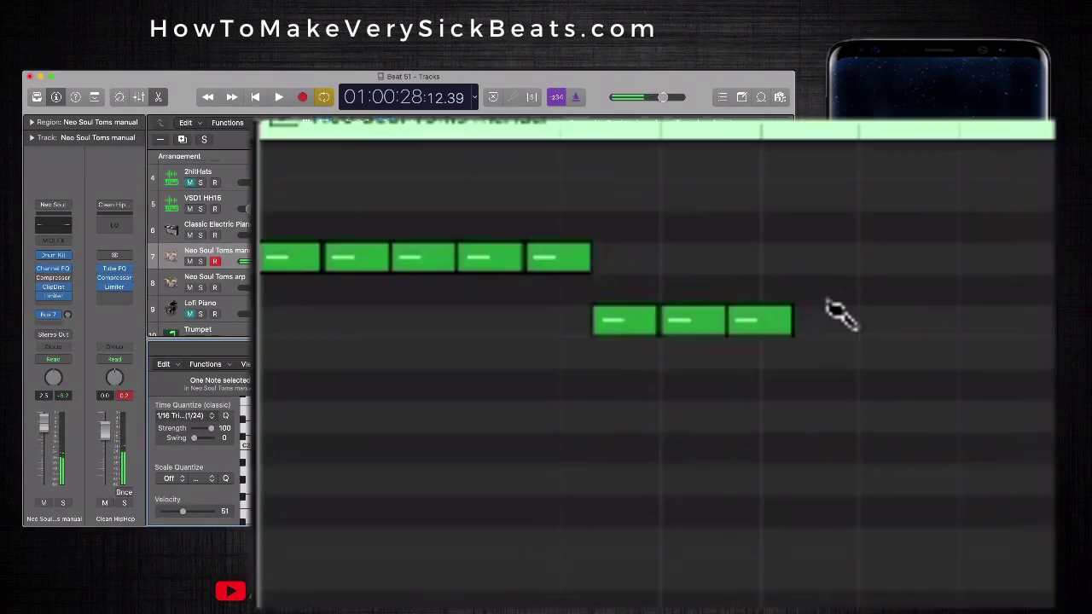
{"action": "left_click", "coordinate": [697, 453]}
{"action": "left_click", "coordinate": [863, 353]}
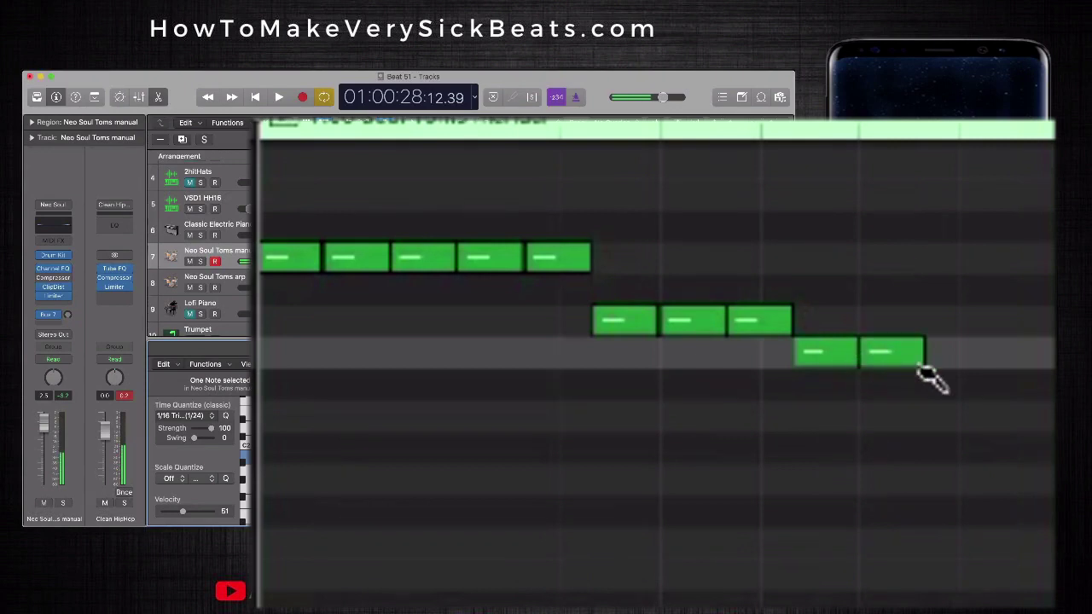
{"action": "left_click", "coordinate": [930, 352]}
End the fill on a single low tom hit, erase the extra stacked note, and play it back.
{"action": "left_click", "coordinate": [1028, 449]}
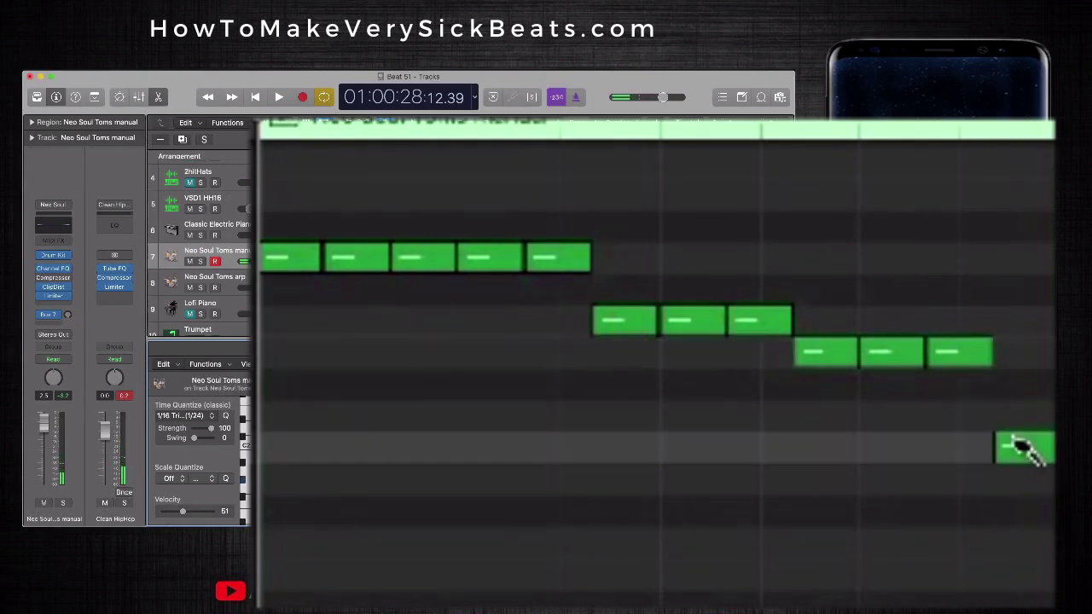
{"action": "left_click", "coordinate": [1026, 477]}
{"action": "left_click", "coordinate": [1022, 454]}
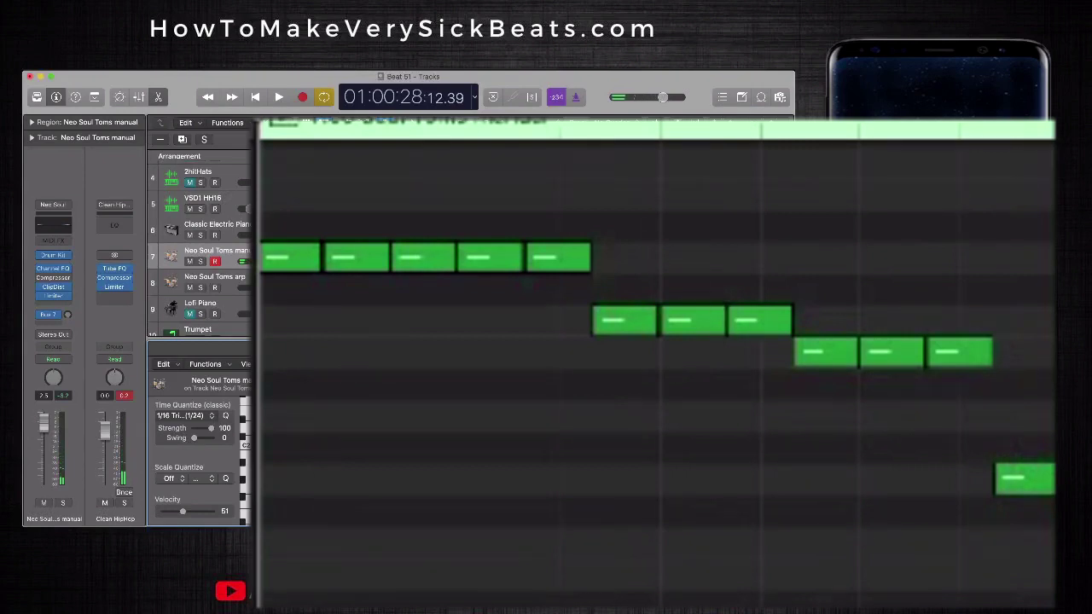
{"action": "key", "text": "space"}
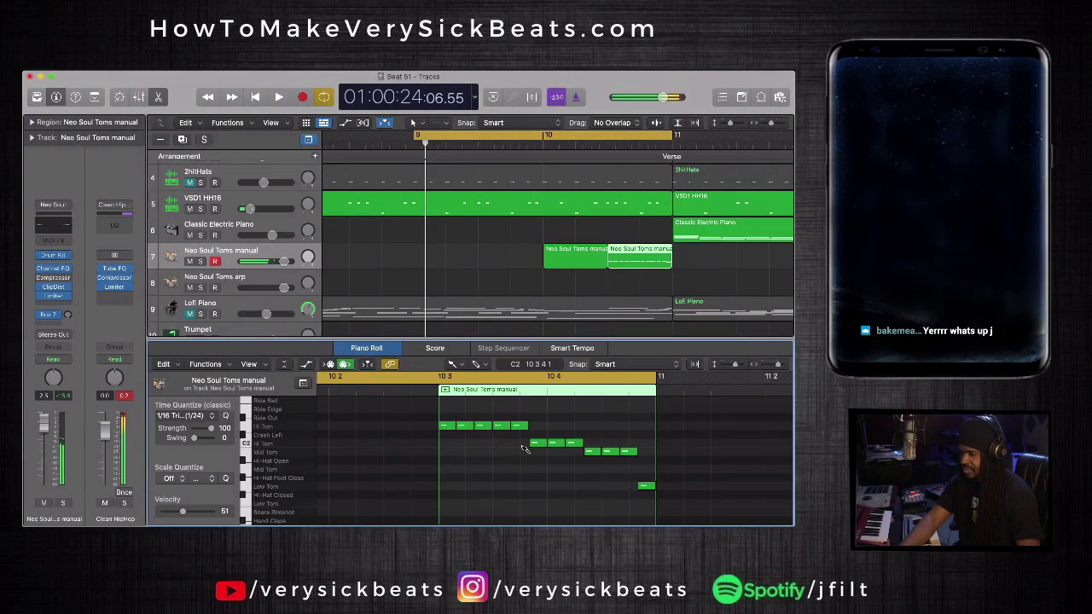
Undo the first hi tom notes, redraw them on the Hi Tom row, and select all twelve notes.
{"action": "left_click", "coordinate": [284, 262]}
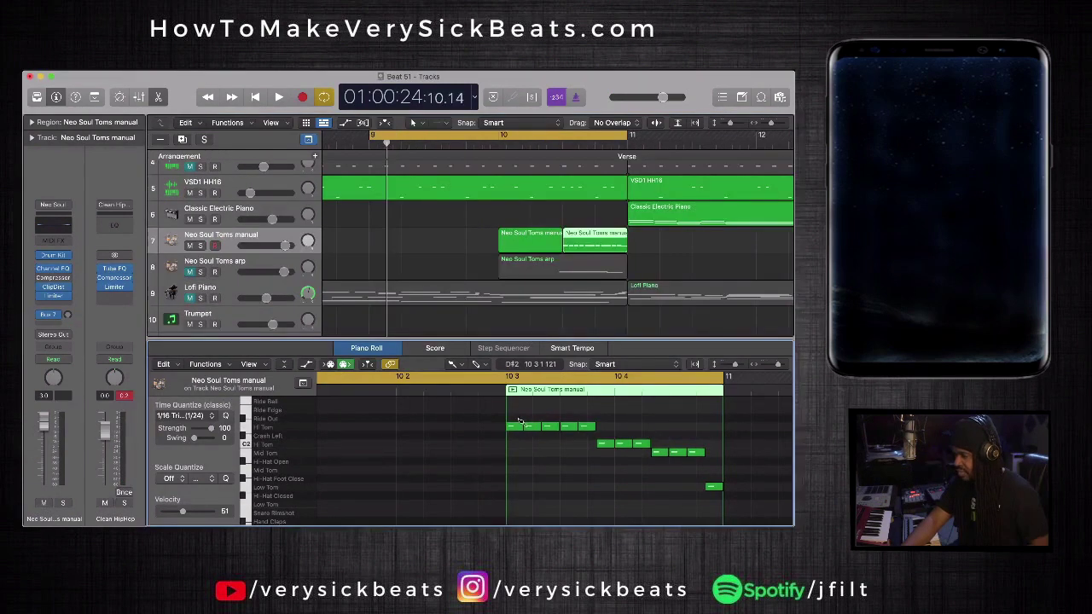
{"action": "key", "text": "super+z"}
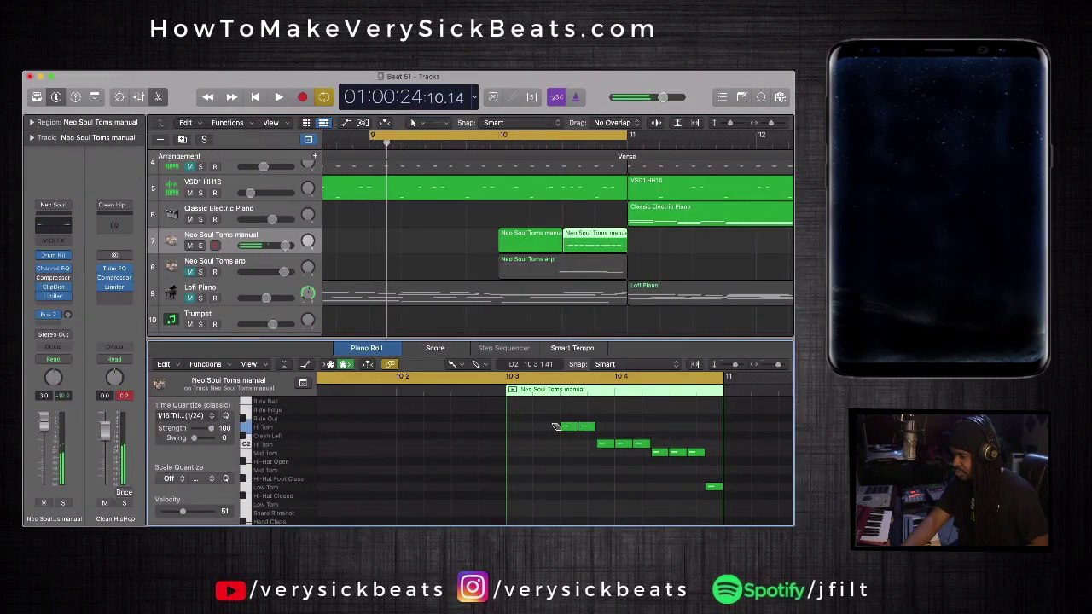
{"action": "left_click_drag", "start_coordinate": [514, 426], "coordinate": [548, 426]}
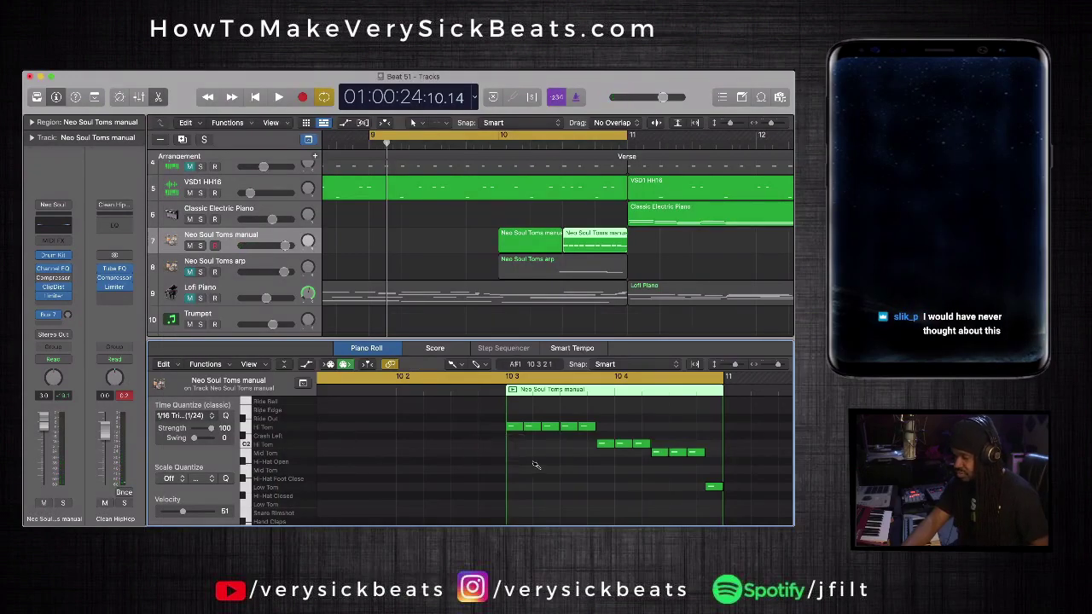
{"action": "key", "text": "super+a"}
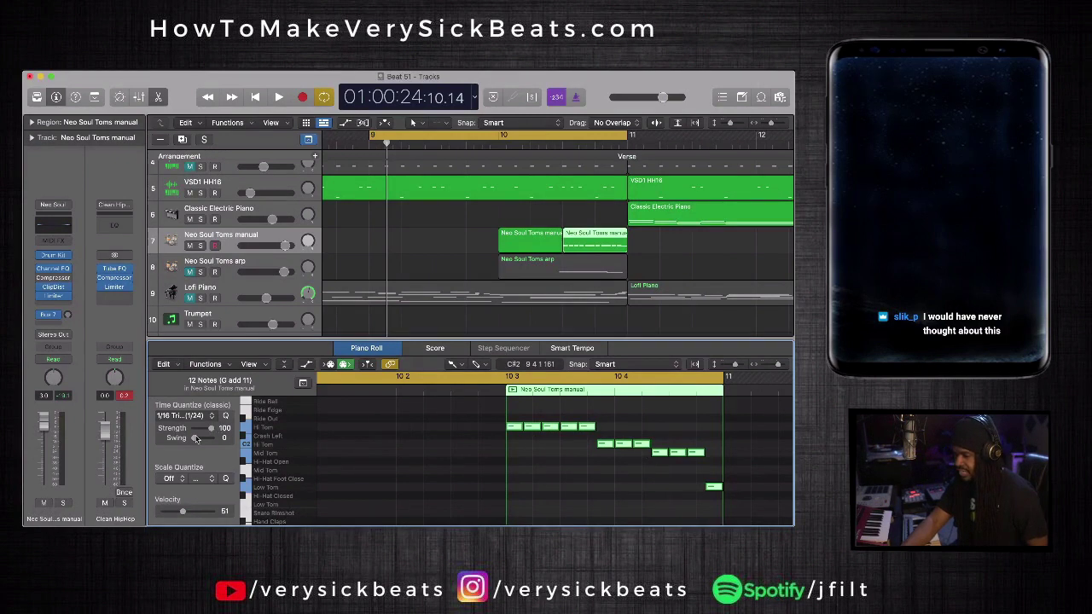
Set the fill's triplet Time Quantize swing to 50, then play and stop to hear it.
{"action": "mouse_move", "coordinate": [195, 440]}
{"action": "left_mouse_down"}
{"action": "mouse_move", "coordinate": [216, 442]}
{"action": "mouse_move", "coordinate": [194, 443]}
{"action": "left_mouse_up"}
{"action": "left_click_drag", "start_coordinate": [175, 309], "coordinate": [210, 297]}
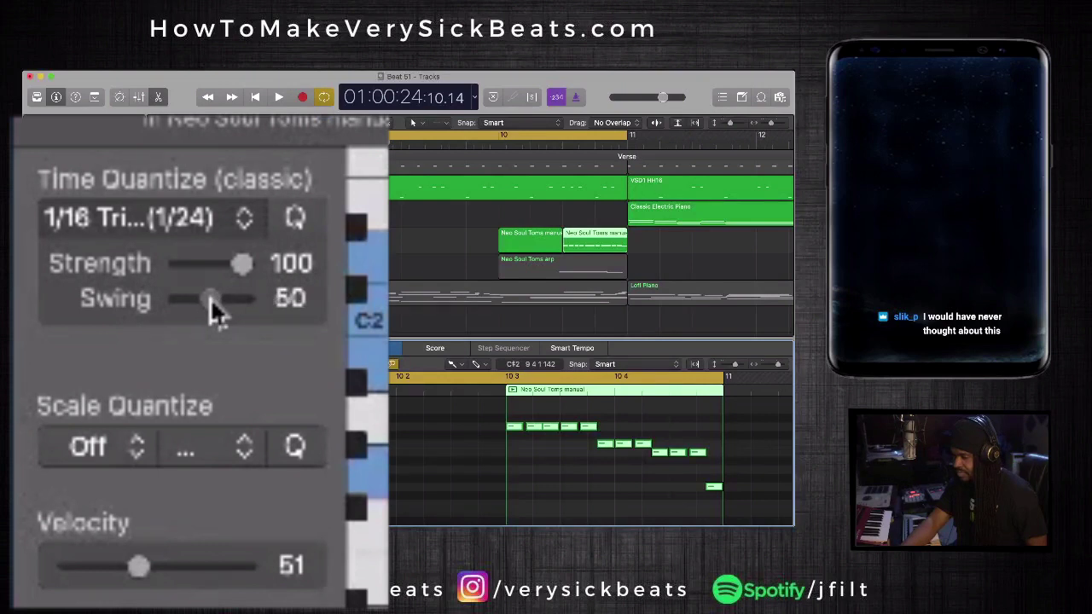
{"action": "key", "text": "space"}
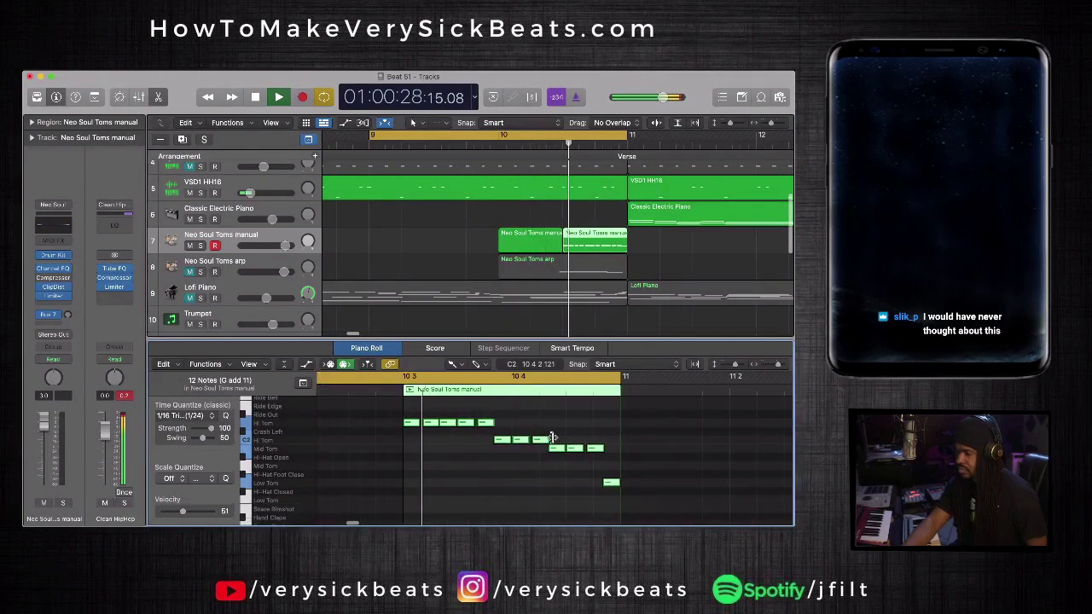
{"action": "key", "text": "space"}
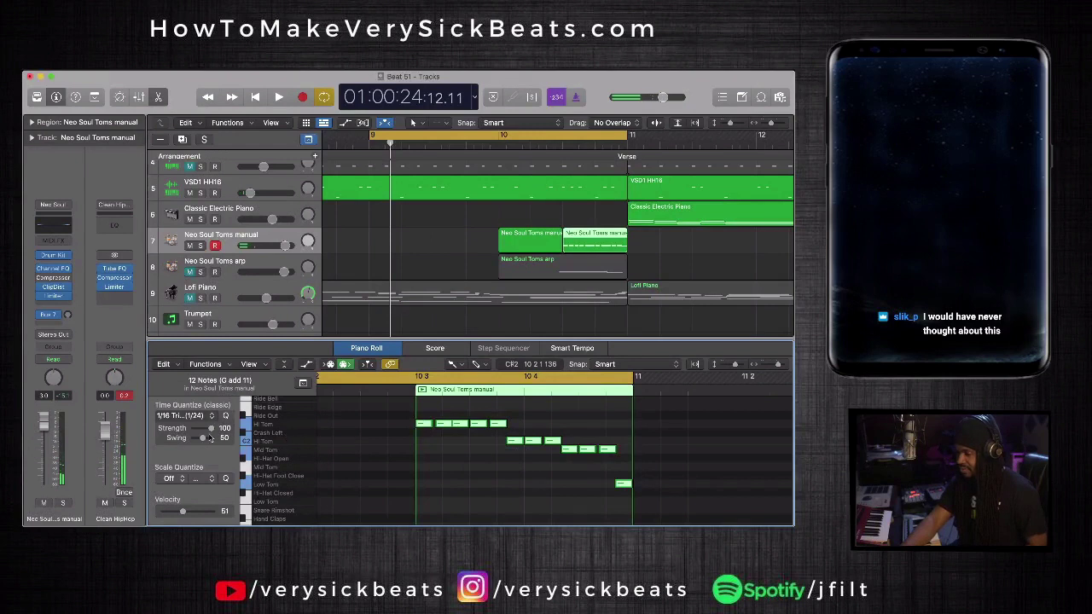
{"action": "scroll", "coordinate": [433, 437], "scroll_direction": "left", "scroll_amount": 2}
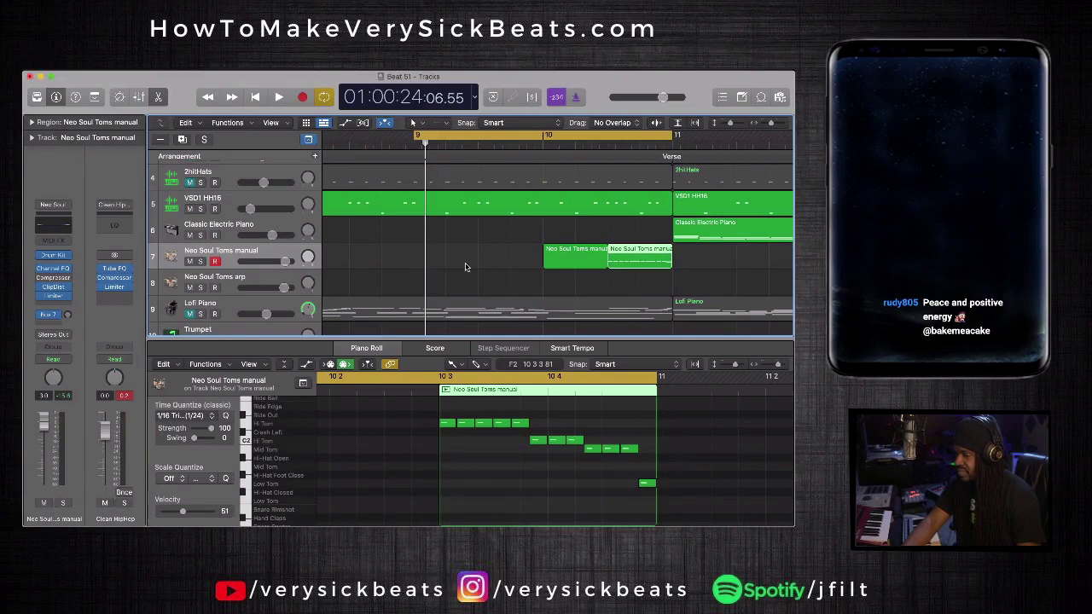
Un-bypass the MIDI FX slot on the Neo Soul Toms arp track and load the Arpeggiator.
{"action": "left_click", "coordinate": [254, 277]}
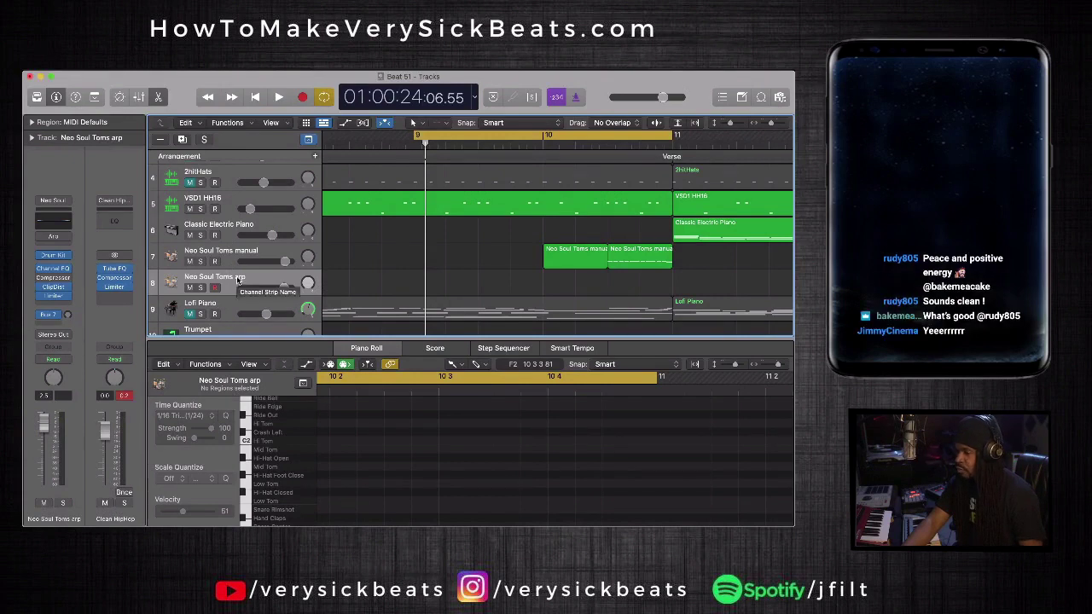
{"action": "left_click", "coordinate": [63, 236]}
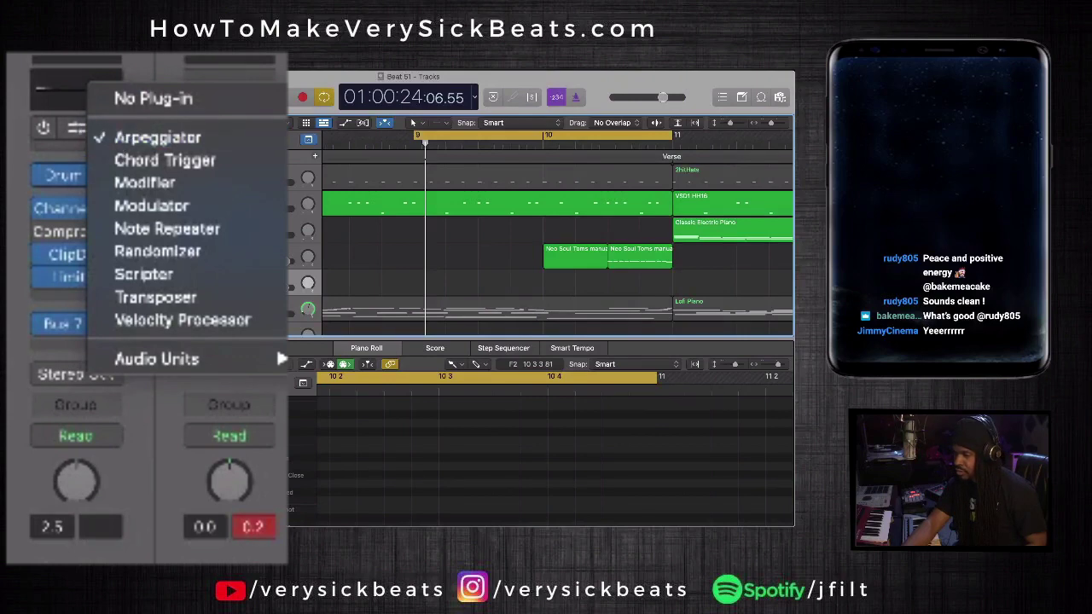
{"action": "left_click", "coordinate": [117, 142]}
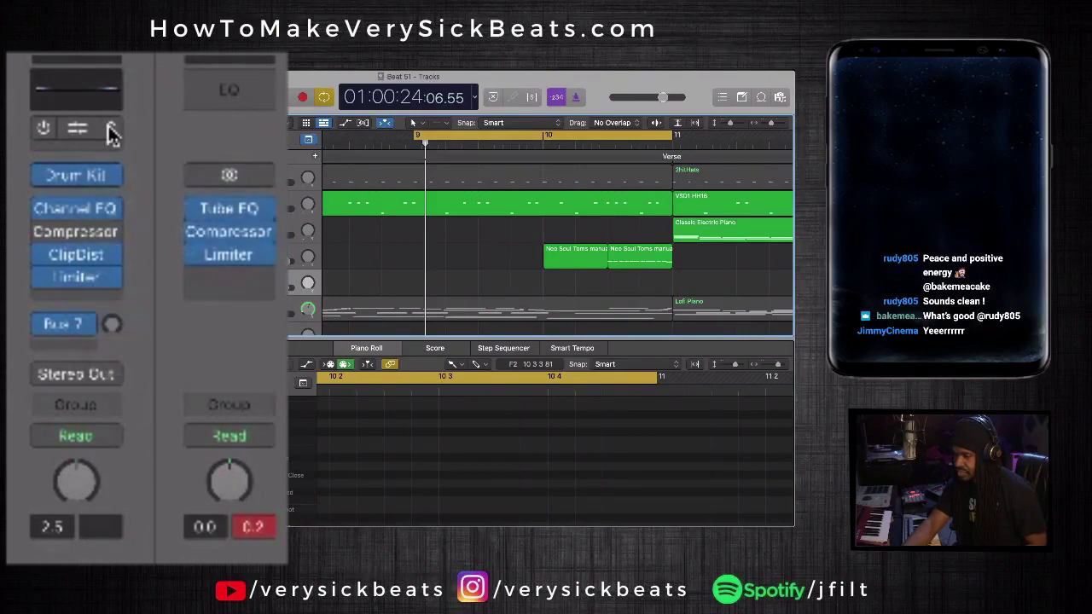
{"action": "left_click", "coordinate": [108, 128]}
{"action": "left_click", "coordinate": [42, 240]}
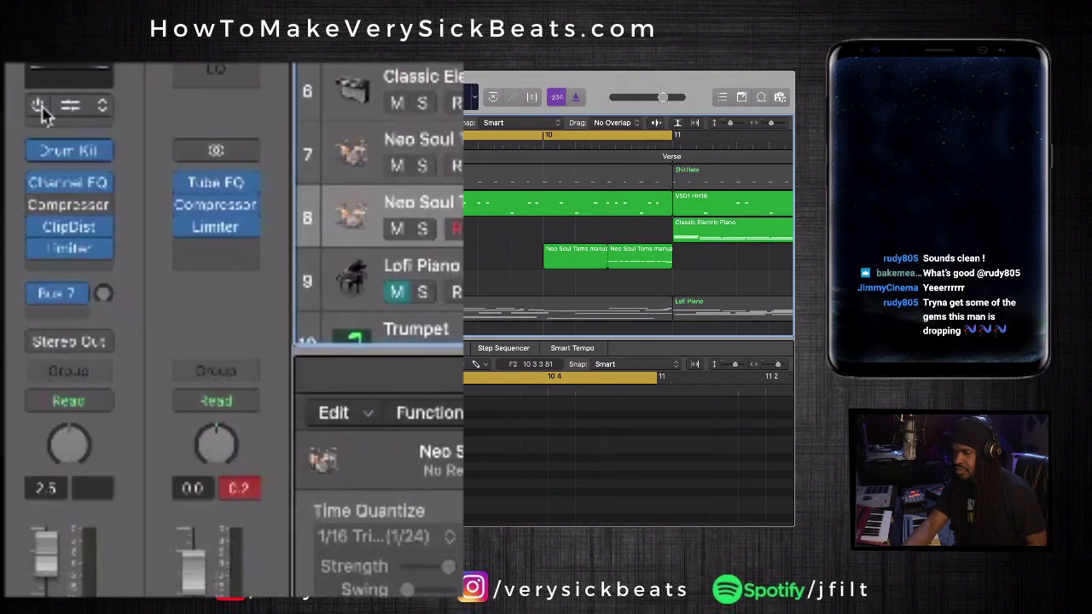
{"action": "left_click", "coordinate": [38, 109]}
{"action": "left_click", "coordinate": [100, 109]}
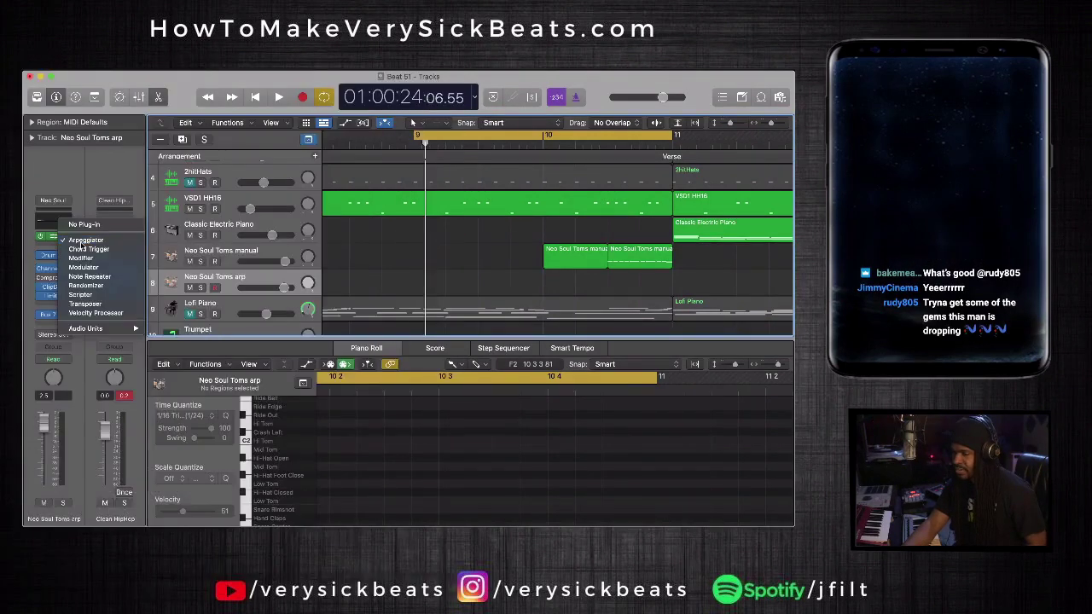
{"action": "left_click", "coordinate": [143, 115]}
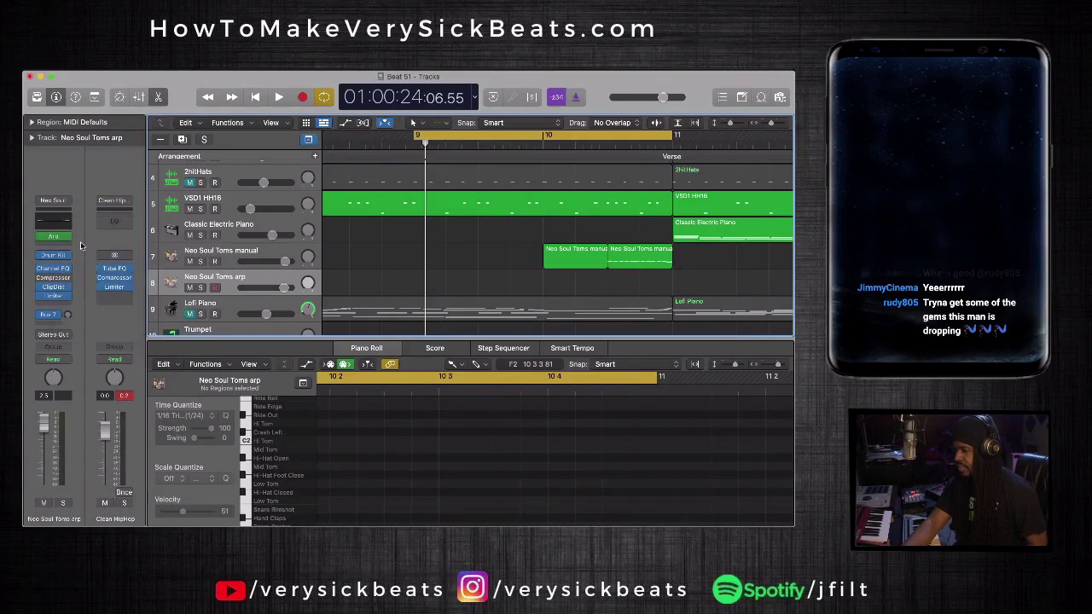
Set the Arpeggiator's Rate to 1/16 triplet, Velocity to 100% and Swing to 50%.
{"action": "left_click", "coordinate": [64, 235]}
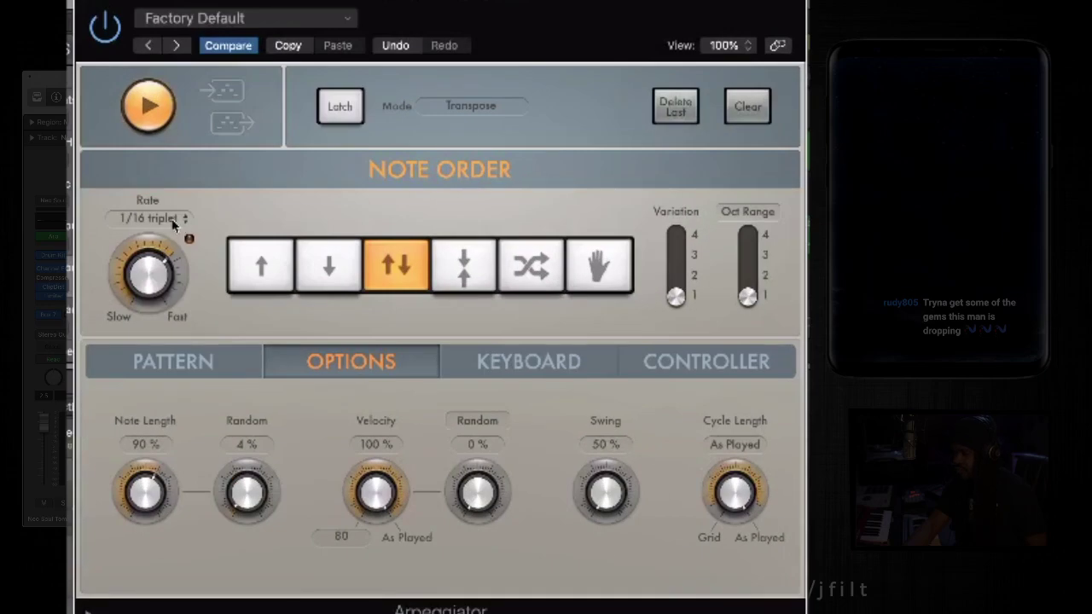
{"action": "left_click", "coordinate": [173, 222]}
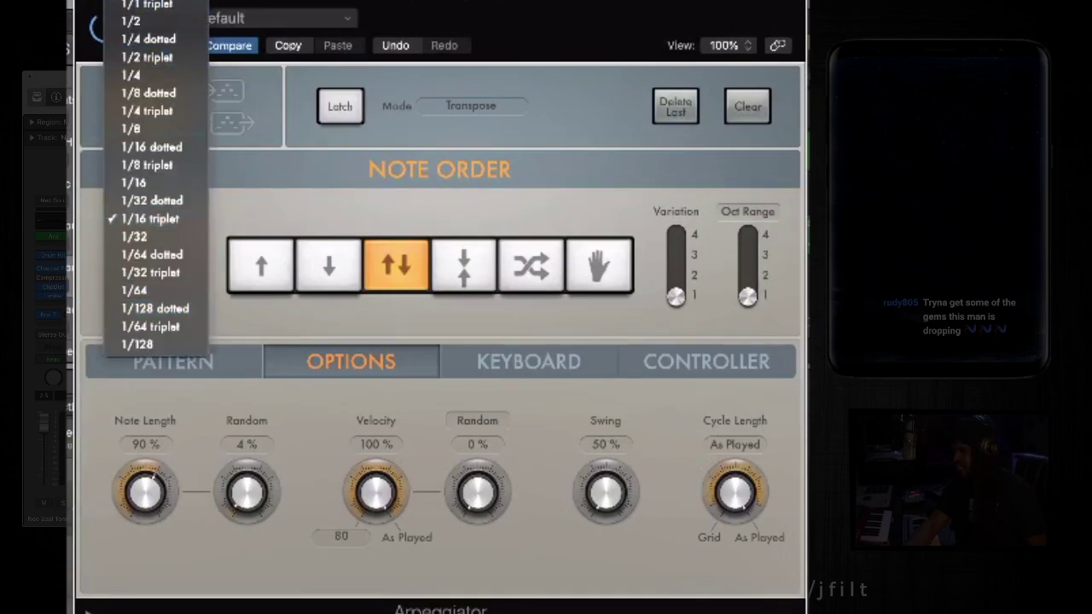
{"action": "left_click", "coordinate": [158, 222]}
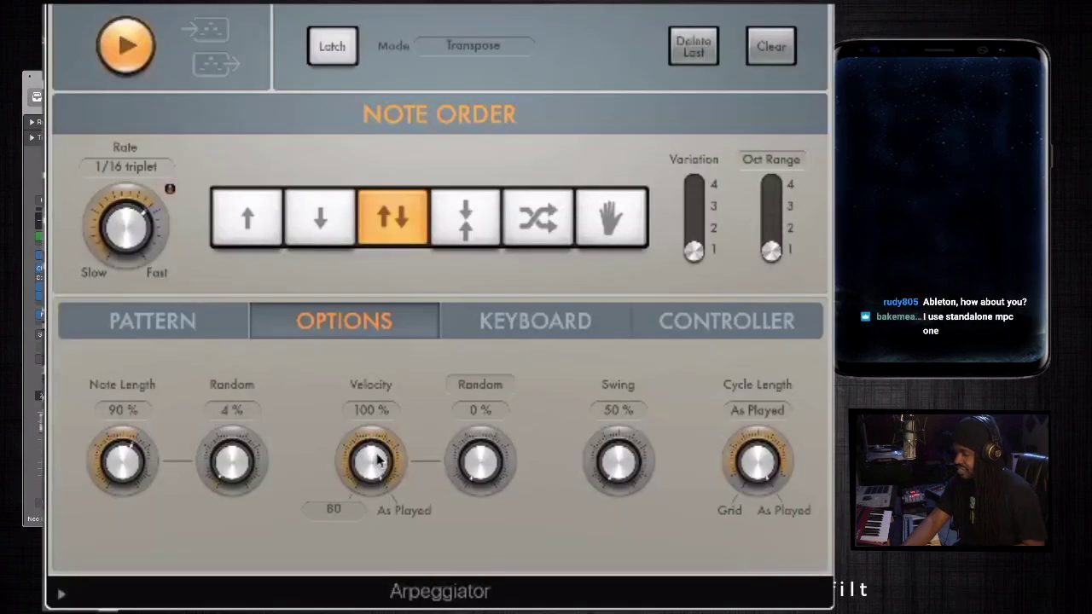
{"action": "left_click_drag", "start_coordinate": [394, 424], "coordinate": [390, 439]}
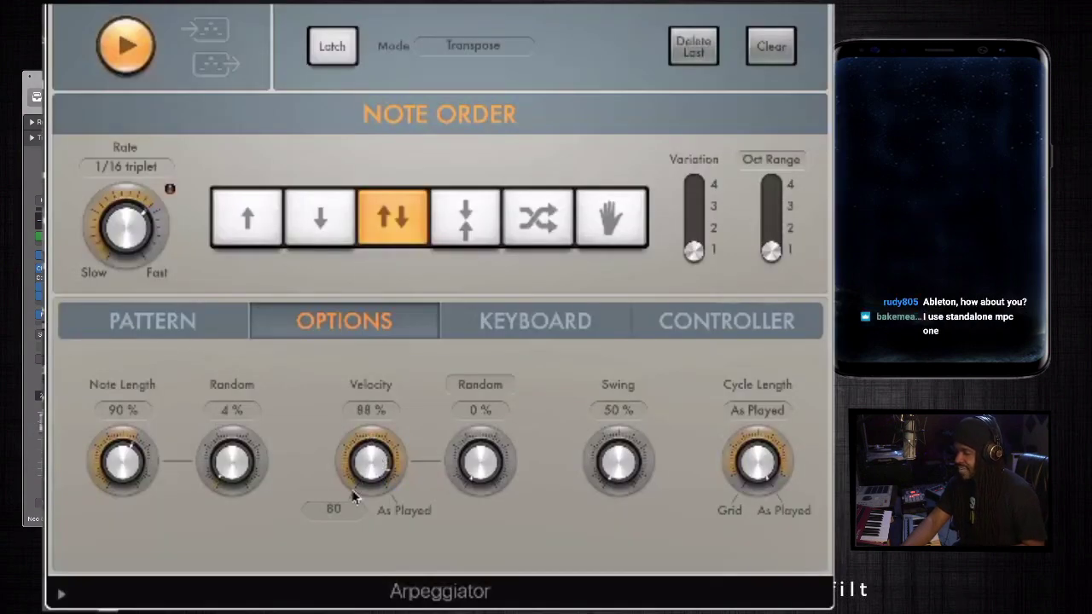
{"action": "left_click_drag", "start_coordinate": [357, 498], "coordinate": [360, 436]}
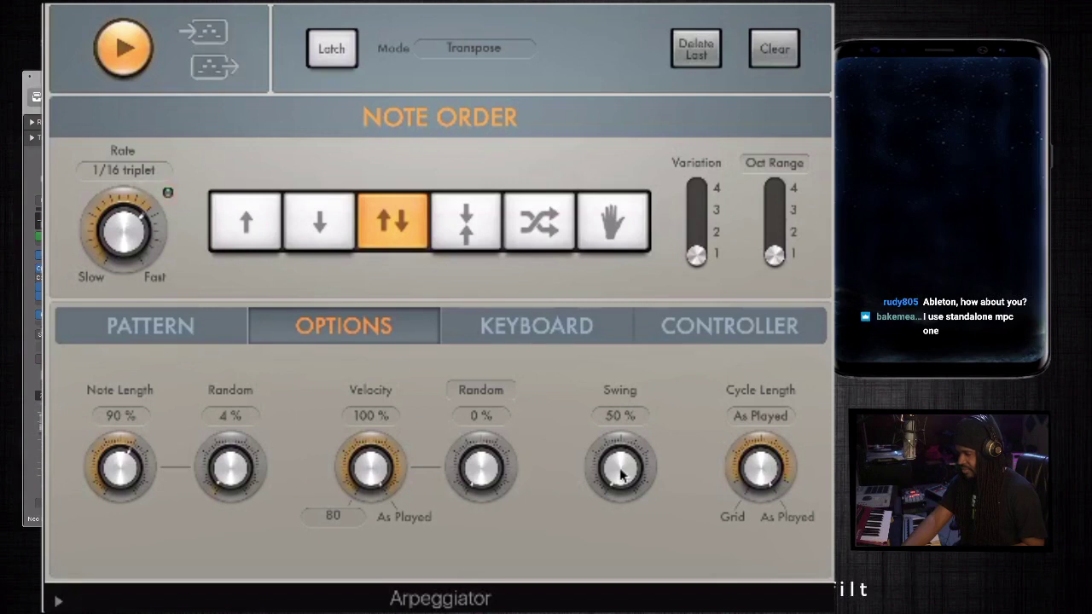
{"action": "left_click_drag", "start_coordinate": [543, 420], "coordinate": [535, 428]}
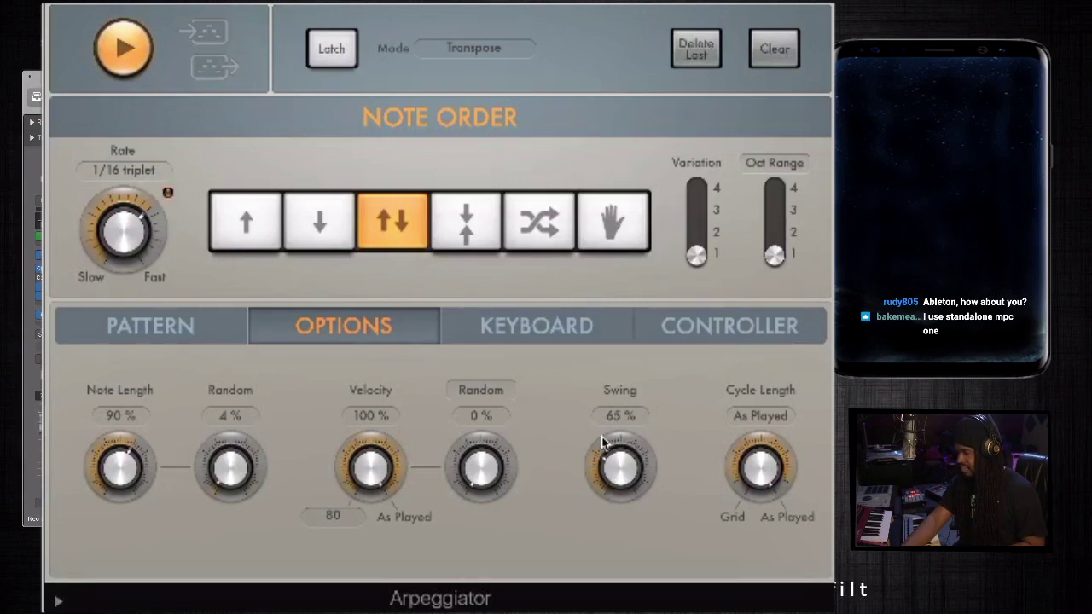
{"action": "left_click_drag", "start_coordinate": [605, 446], "coordinate": [602, 506]}
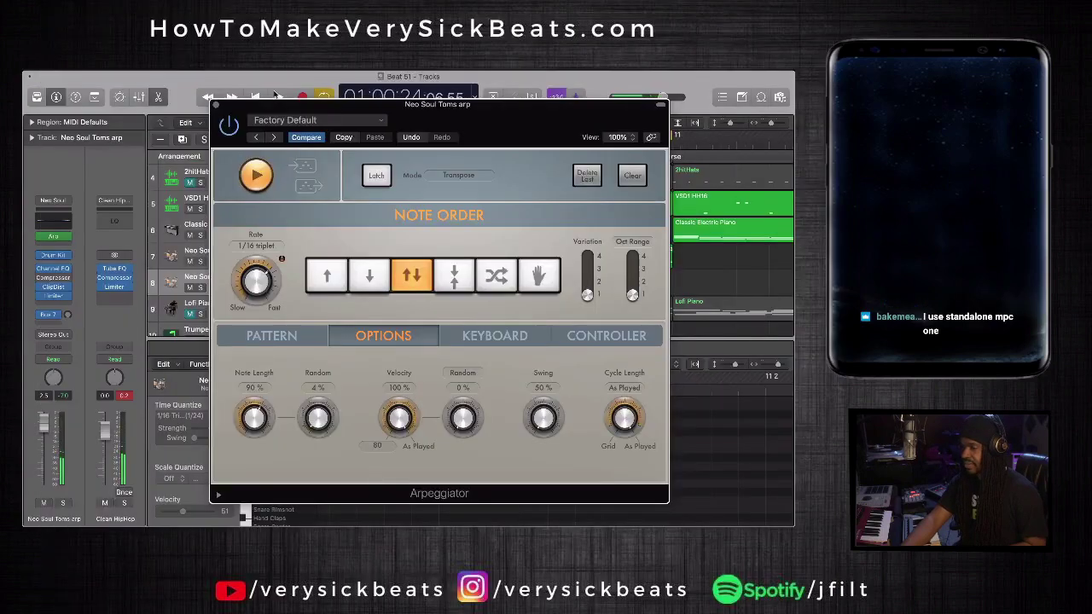
Record an arpeggiated tom region onto the arp track during playback, then stop recording and playback.
{"action": "left_click_drag", "start_coordinate": [288, 104], "coordinate": [277, 125]}
{"action": "left_click", "coordinate": [350, 345]}
{"action": "key", "text": "space"}
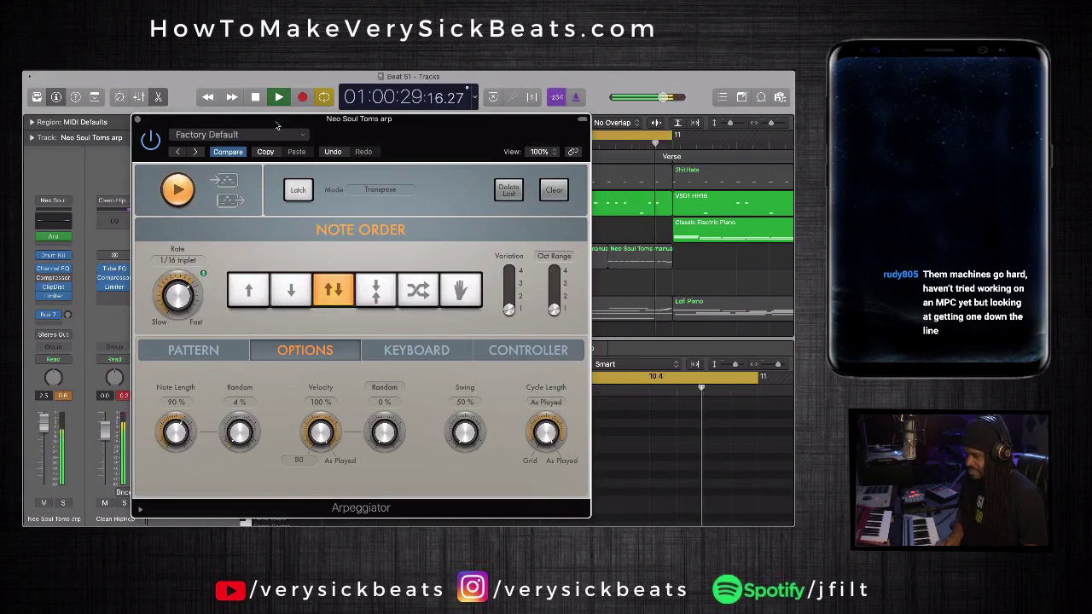
{"action": "left_click", "coordinate": [302, 96]}
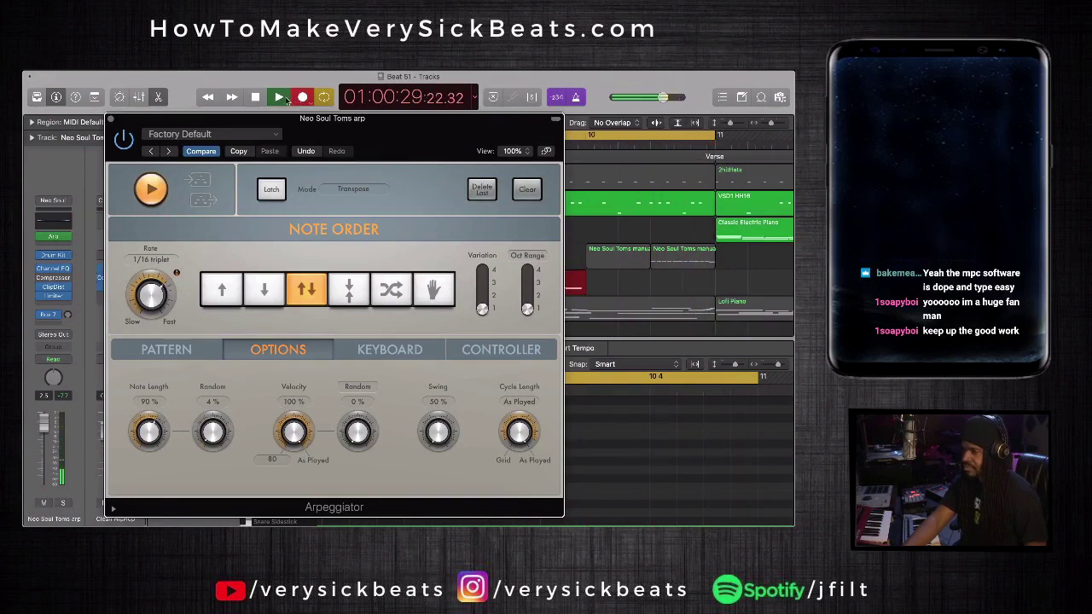
{"action": "left_click", "coordinate": [280, 97]}
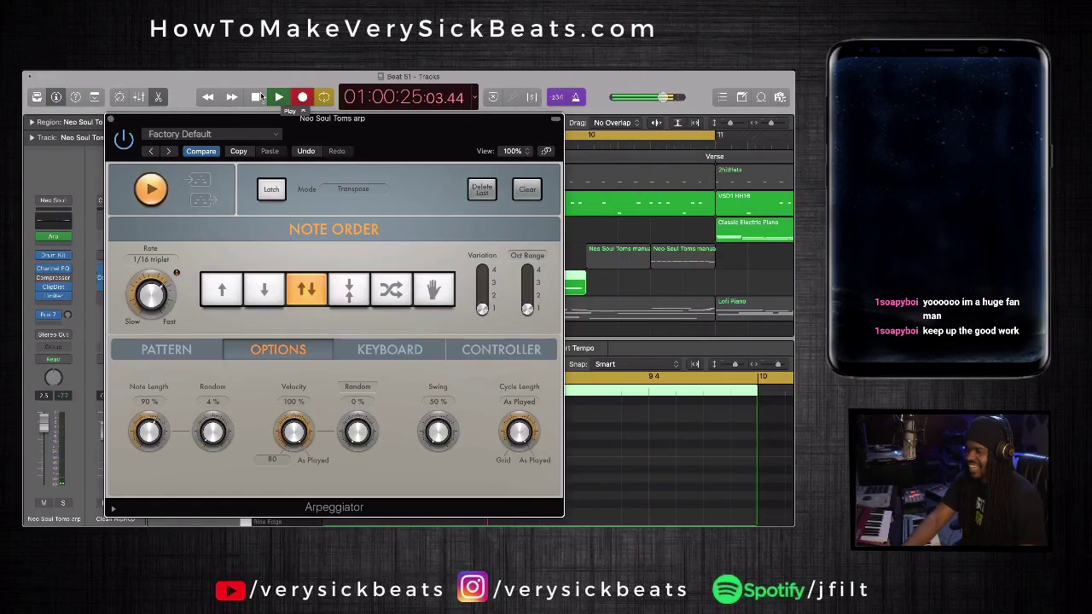
{"action": "left_click", "coordinate": [261, 96]}
Move the arp region to bar 10, audition it from just before the fill, and close the Arpeggiator.
{"action": "left_click_drag", "start_coordinate": [323, 125], "coordinate": [455, 356]}
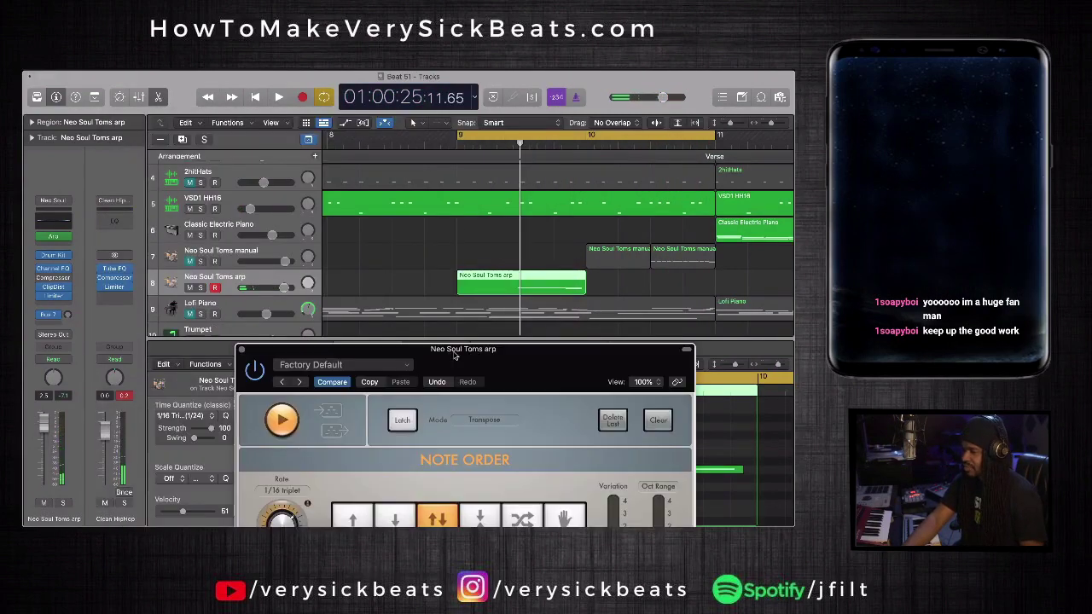
{"action": "left_click_drag", "start_coordinate": [493, 278], "coordinate": [623, 287]}
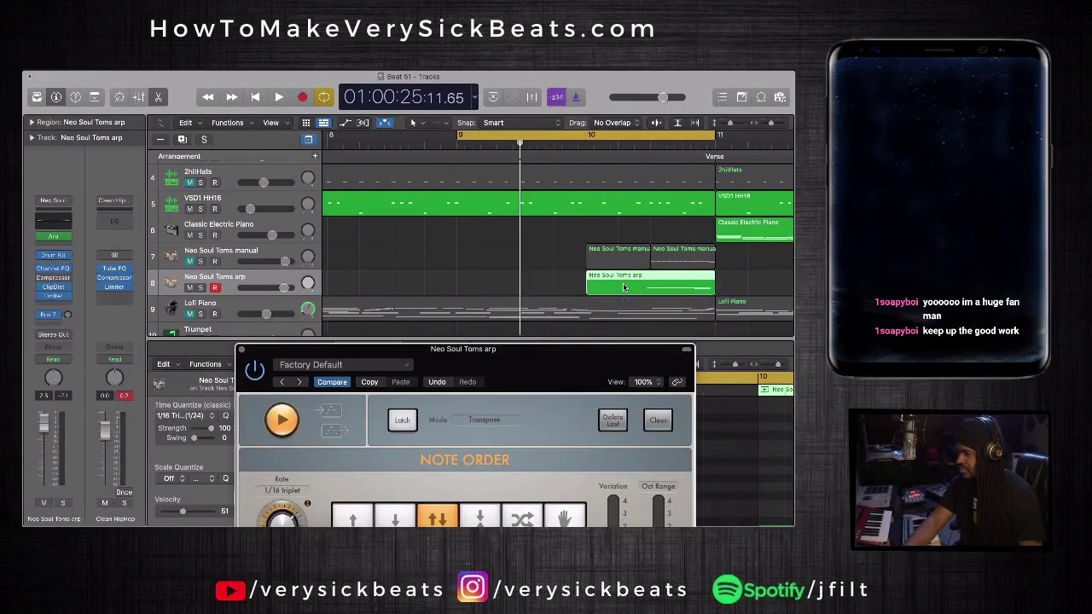
{"action": "left_click", "coordinate": [444, 145]}
{"action": "key", "text": "space"}
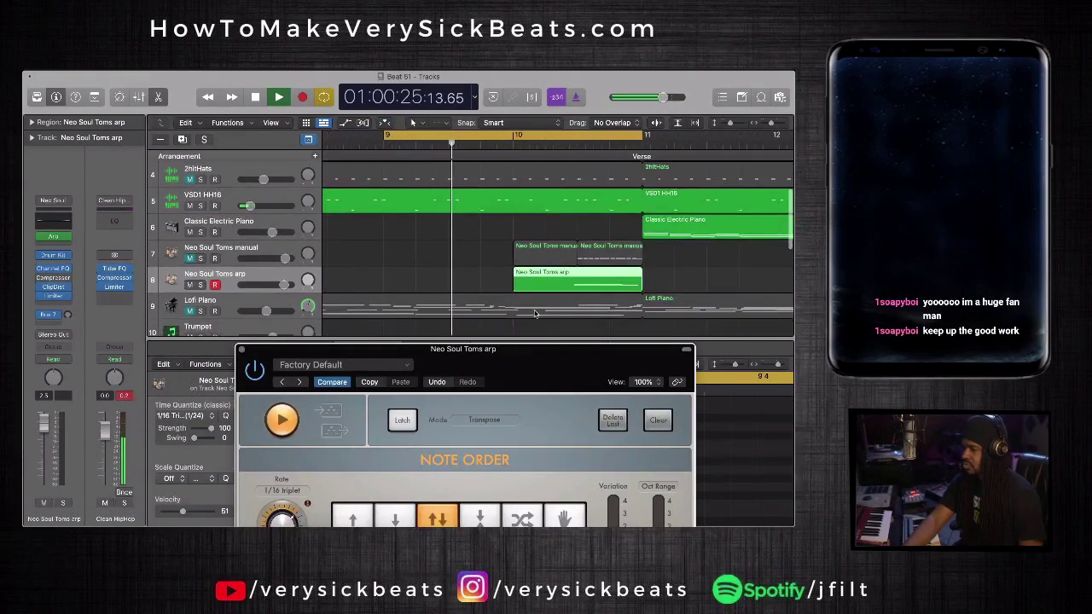
{"action": "scroll", "coordinate": [504, 290], "scroll_direction": "down", "scroll_amount": 1}
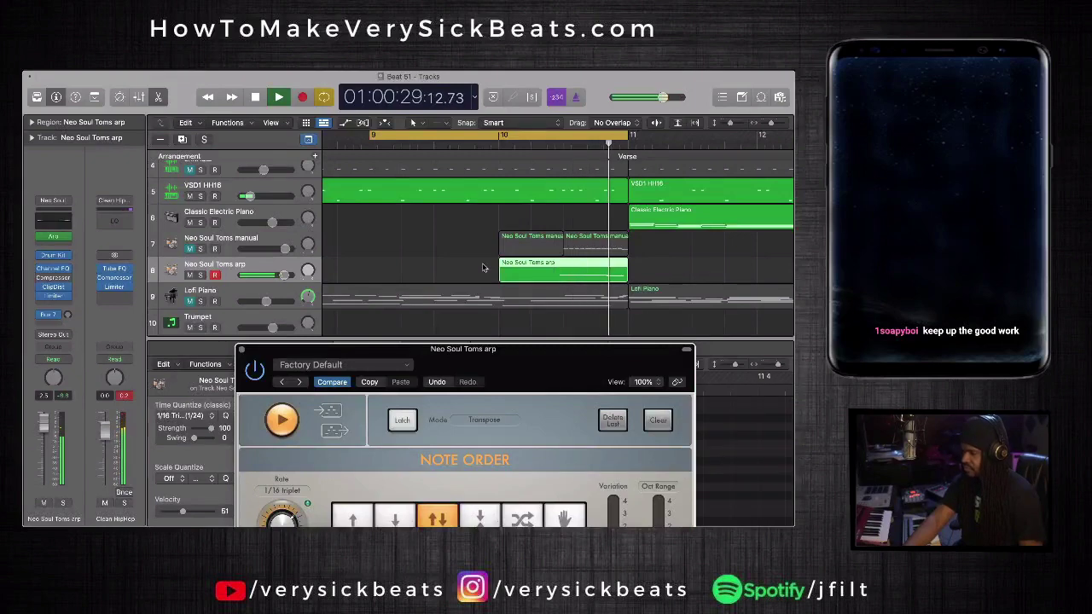
{"action": "key", "text": "space"}
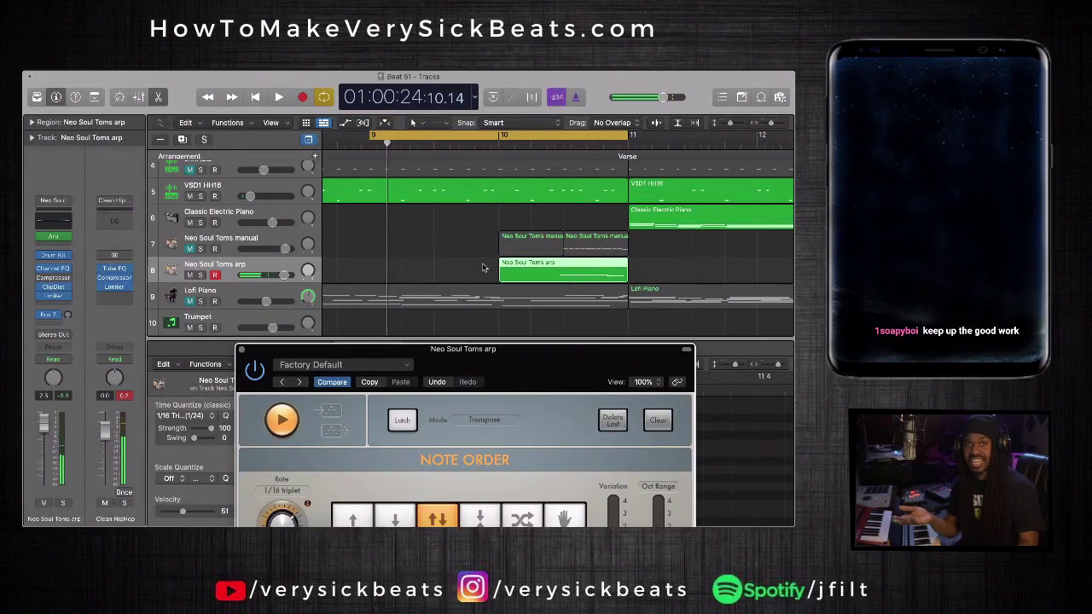
{"action": "left_click_drag", "start_coordinate": [536, 367], "coordinate": [433, 127]}
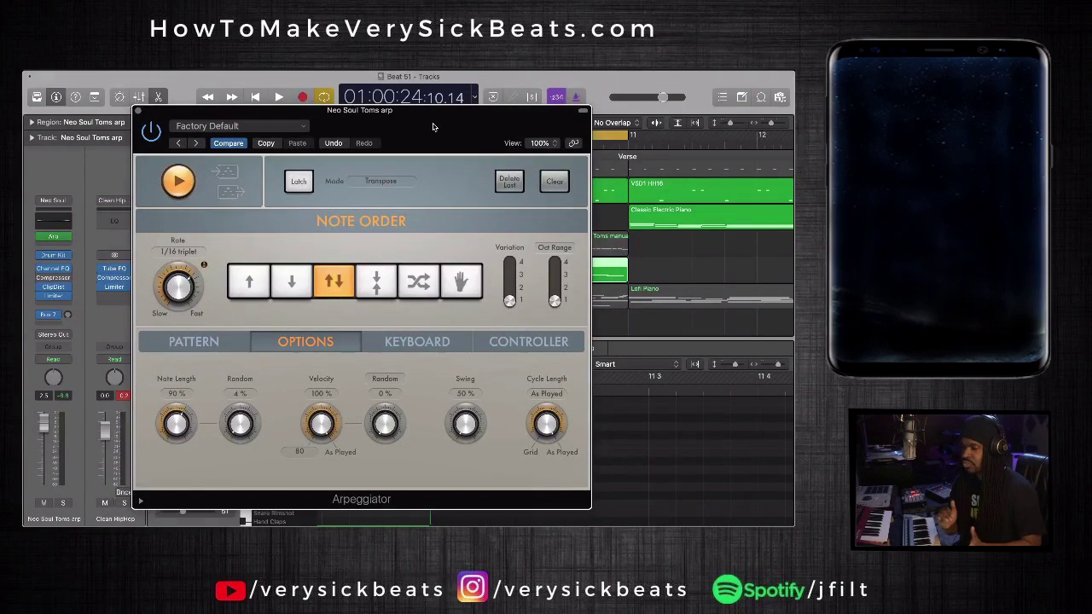
{"action": "left_click", "coordinate": [139, 112]}
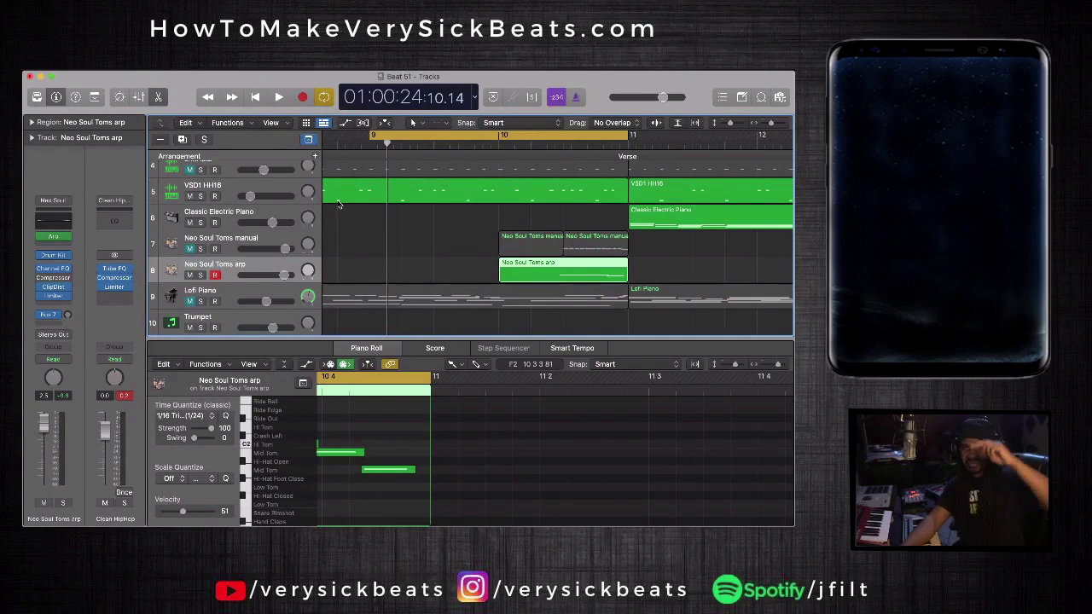